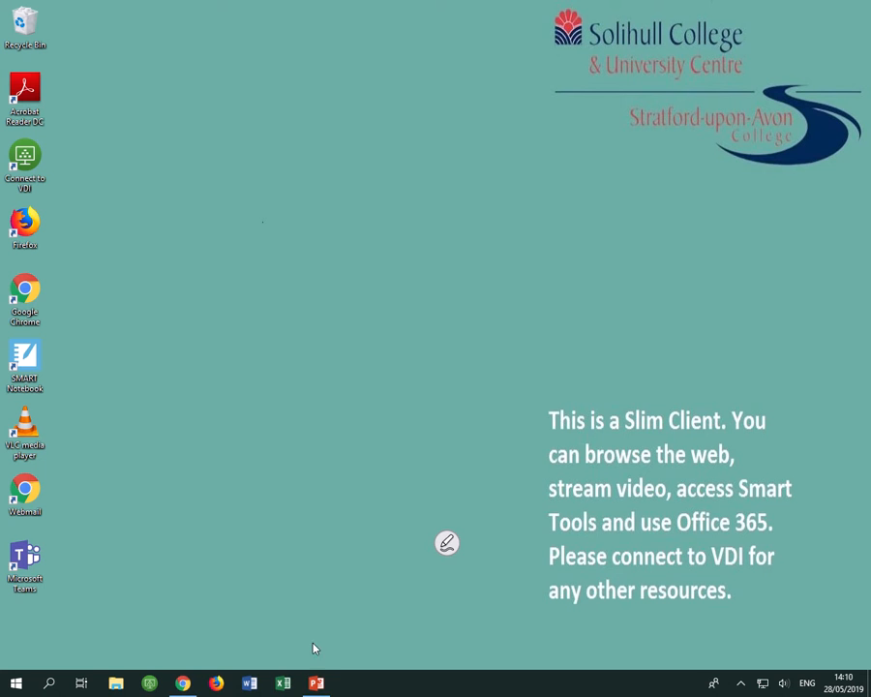
Switch to Chrome and open the Screencast-O-Matic website from the Google search results
{"action": "left_click", "coordinate": [183, 683]}
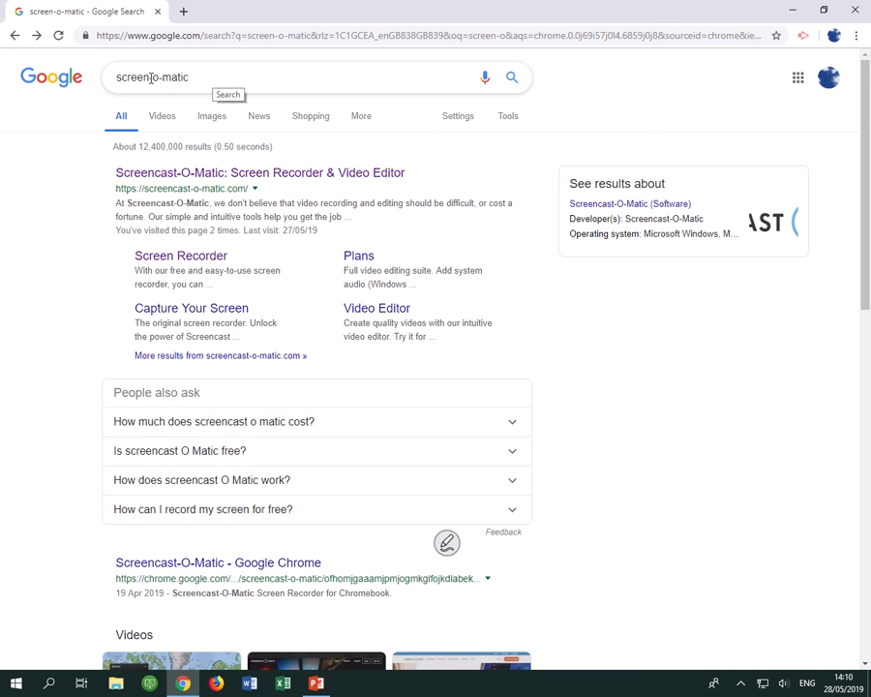
{"action": "left_click", "coordinate": [150, 77]}
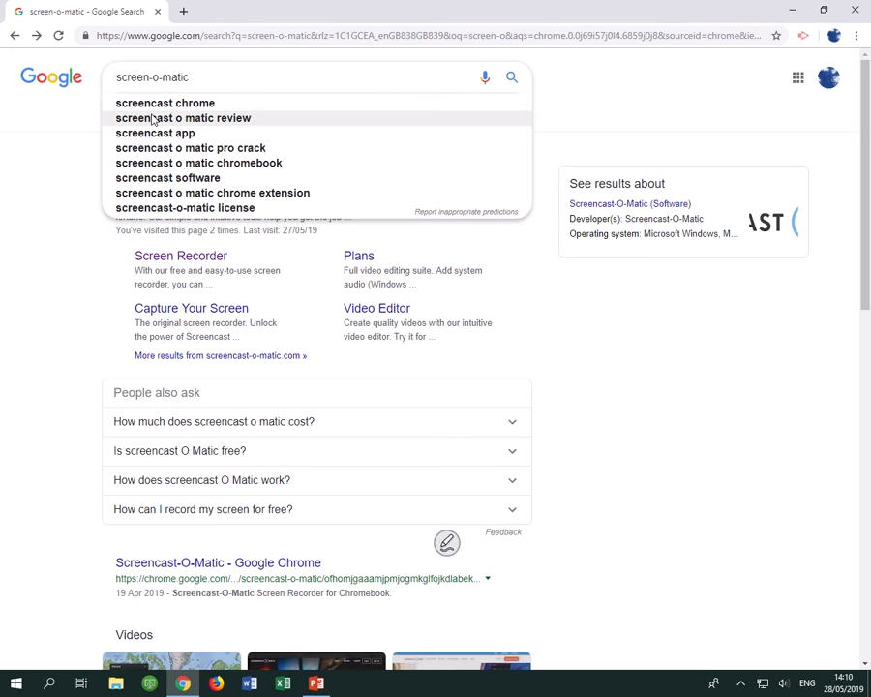
{"action": "left_click", "coordinate": [53, 169]}
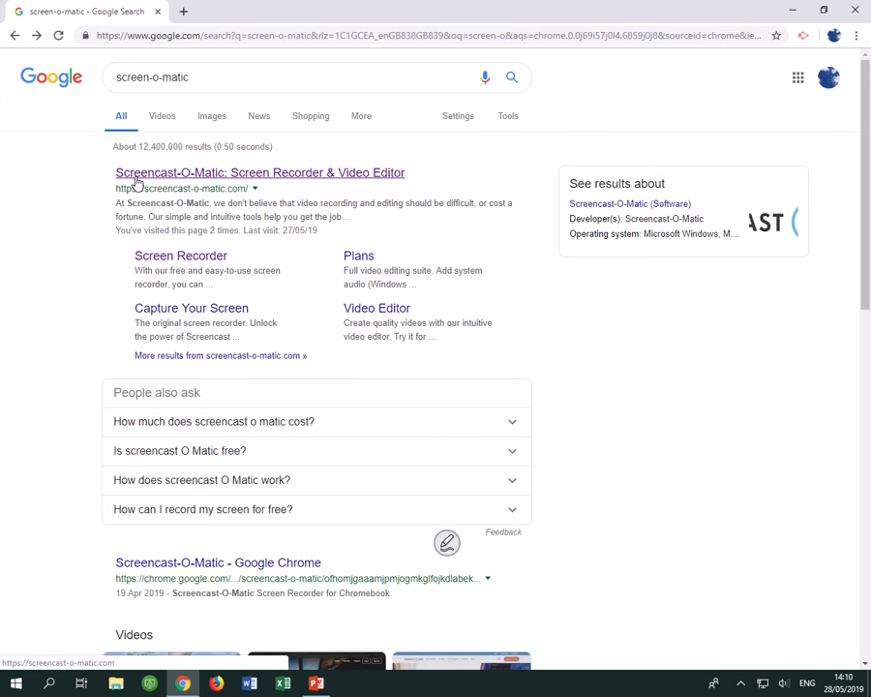
{"action": "left_click", "coordinate": [200, 180]}
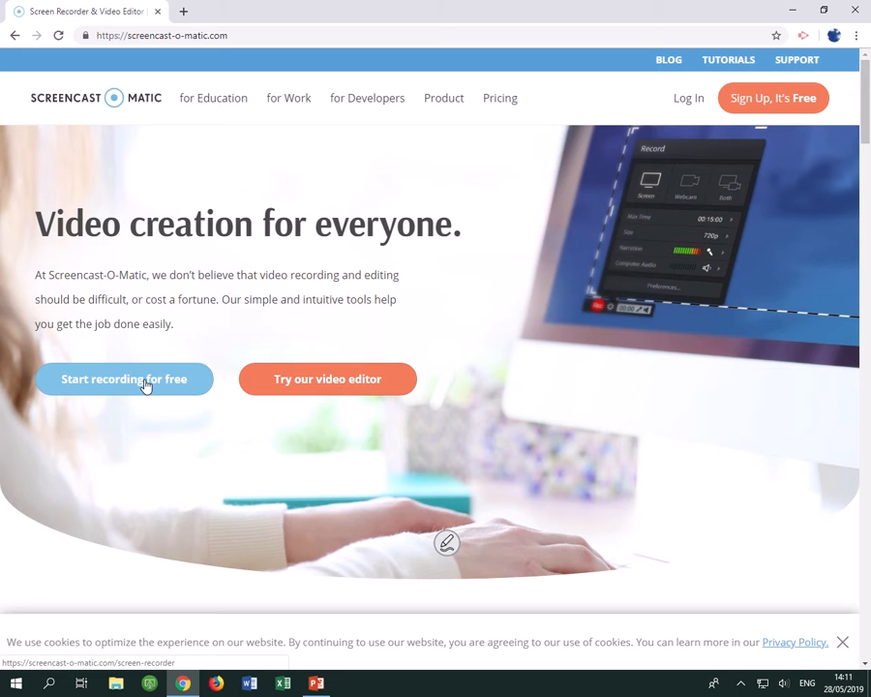
Launch the free screen recorder from the website and allow Screen Recorder Launcher v2.0 to open
{"action": "left_click", "coordinate": [145, 379]}
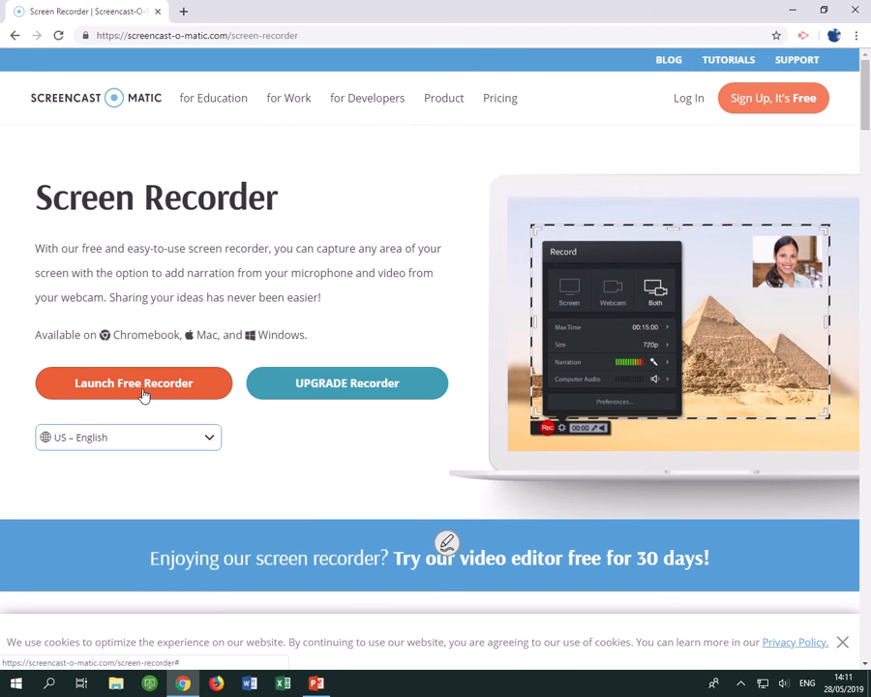
{"action": "left_click", "coordinate": [143, 392]}
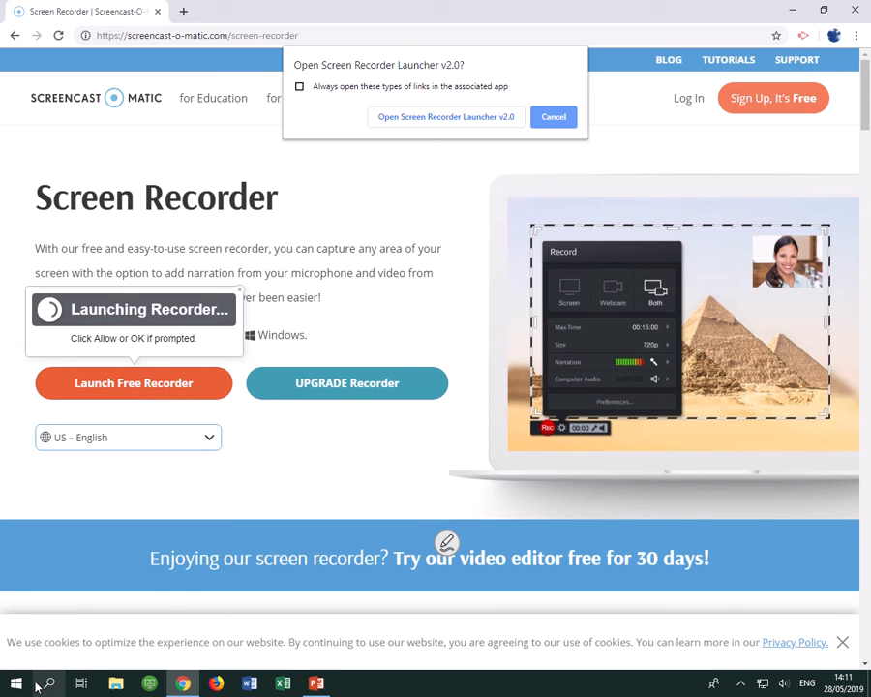
{"action": "left_click", "coordinate": [431, 117]}
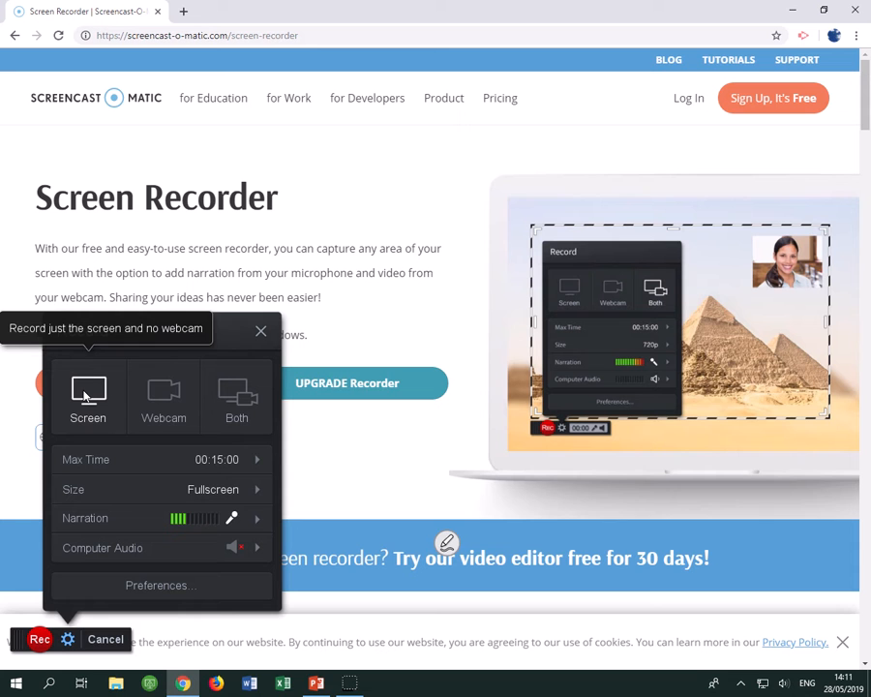
Try the 720p recording size, shrink the capture frame to 618 x 608, and set the size back to Fullscreen
{"action": "mouse_move", "coordinate": [220, 461]}
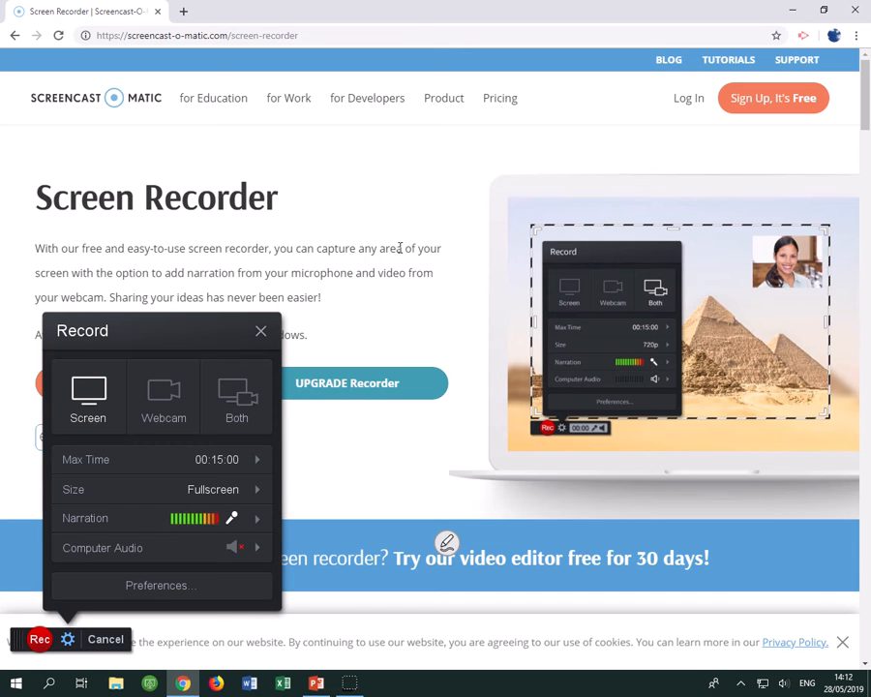
{"action": "left_click", "coordinate": [136, 495]}
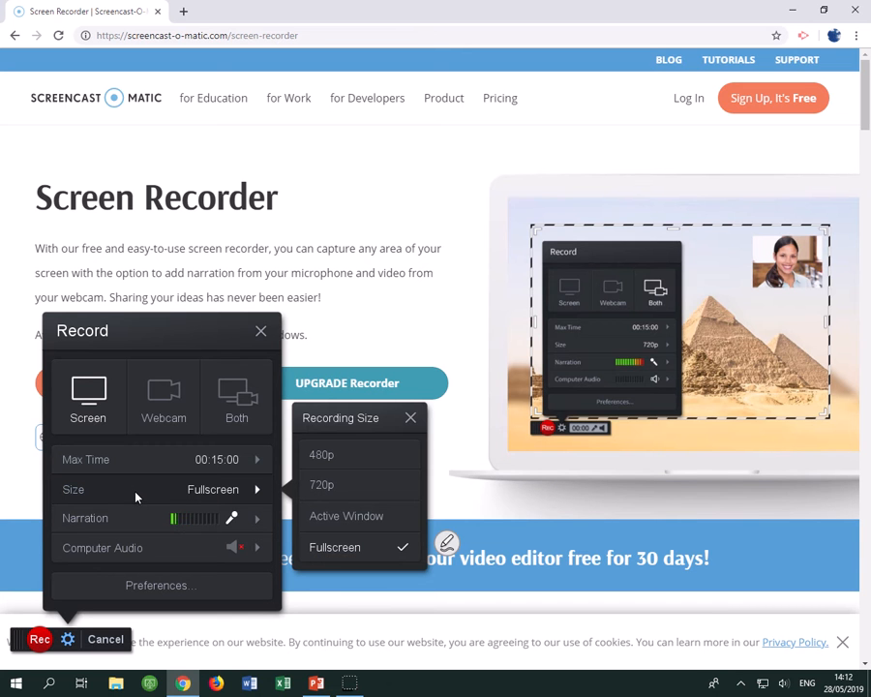
{"action": "left_click", "coordinate": [349, 489]}
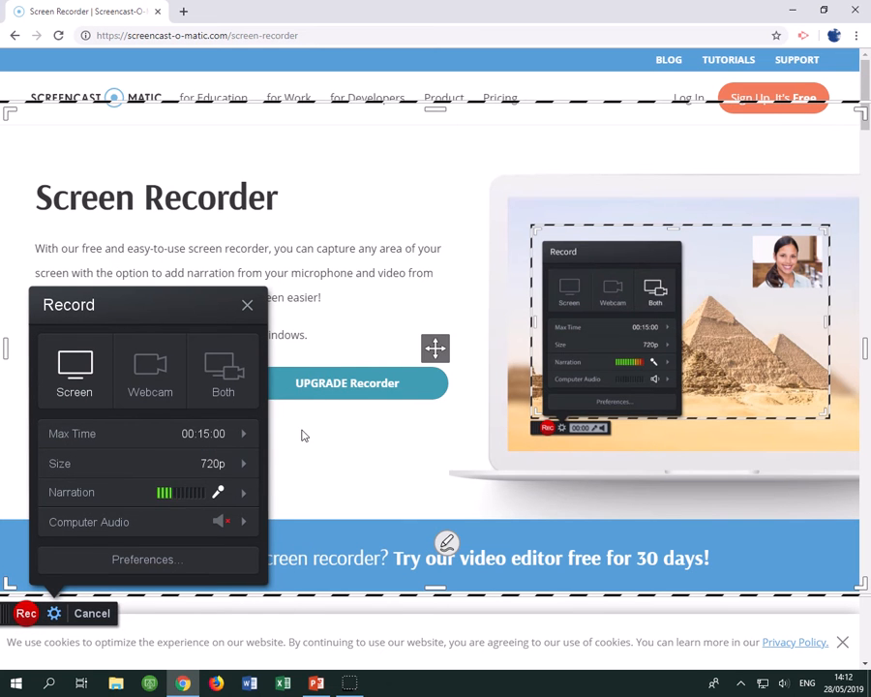
{"action": "left_click_drag", "start_coordinate": [9, 112], "coordinate": [458, 187]}
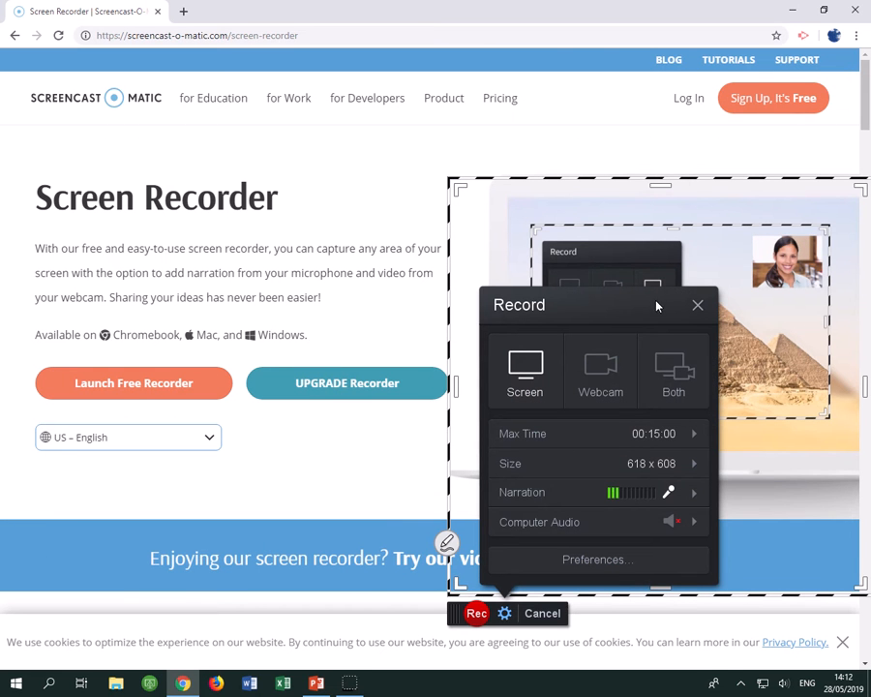
{"action": "left_click", "coordinate": [642, 463]}
{"action": "left_click", "coordinate": [765, 523]}
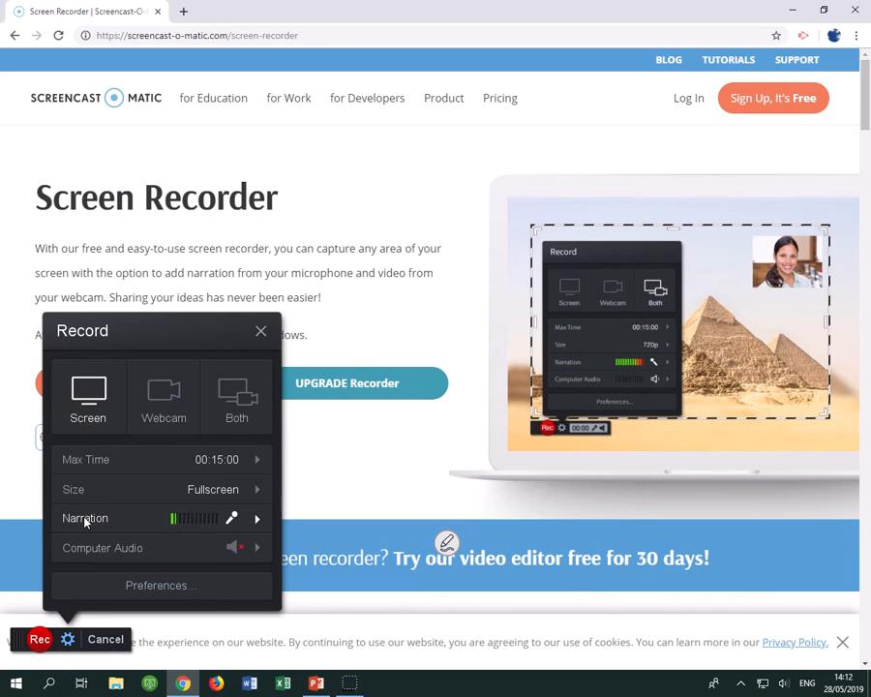
Check the microphone choices for narration and start recording the screen
{"action": "left_click", "coordinate": [257, 522]}
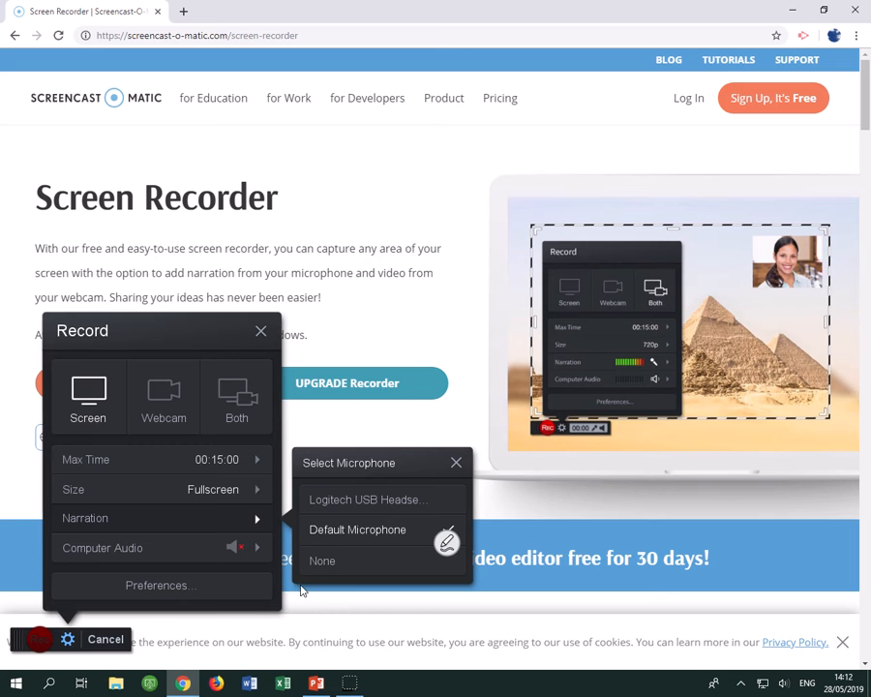
{"action": "left_click", "coordinate": [195, 518]}
{"action": "mouse_move", "coordinate": [132, 557]}
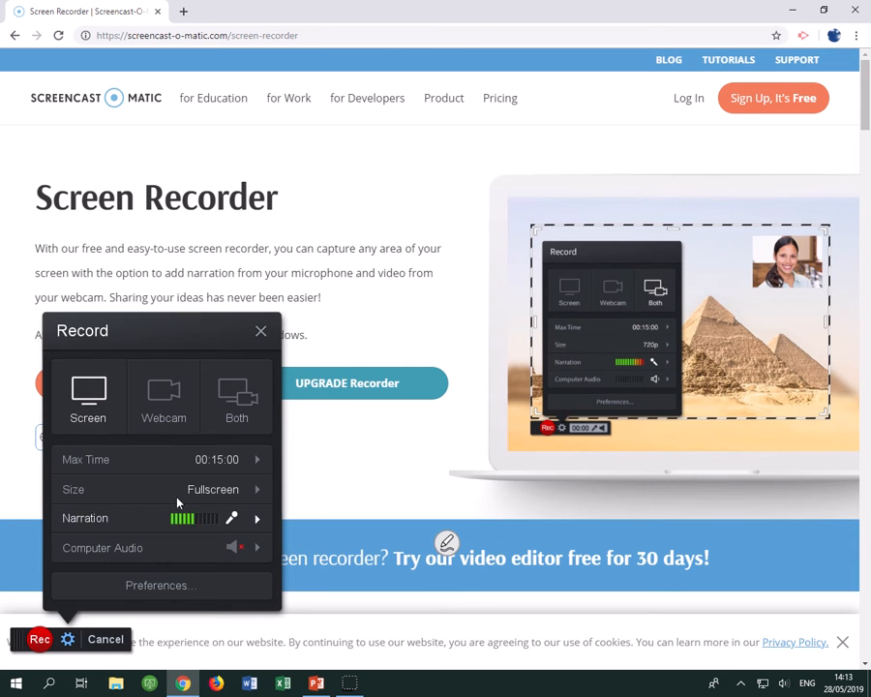
{"action": "left_click", "coordinate": [41, 643]}
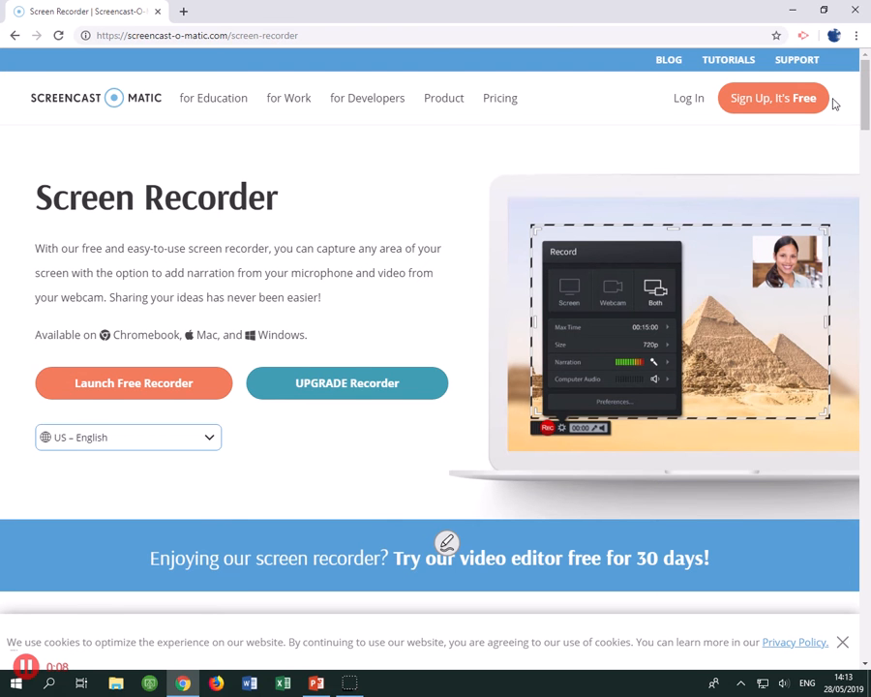
Minimise the browser, show slides 3 to 6 of the PowerPoint presentation while recording, and minimise PowerPoint
{"action": "left_click", "coordinate": [794, 11]}
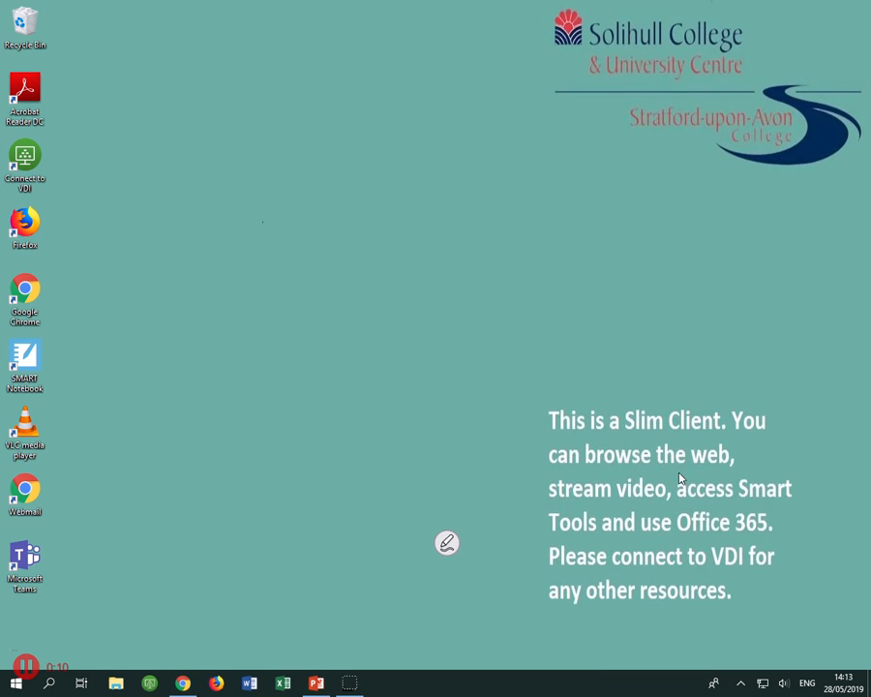
{"action": "left_click", "coordinate": [316, 683]}
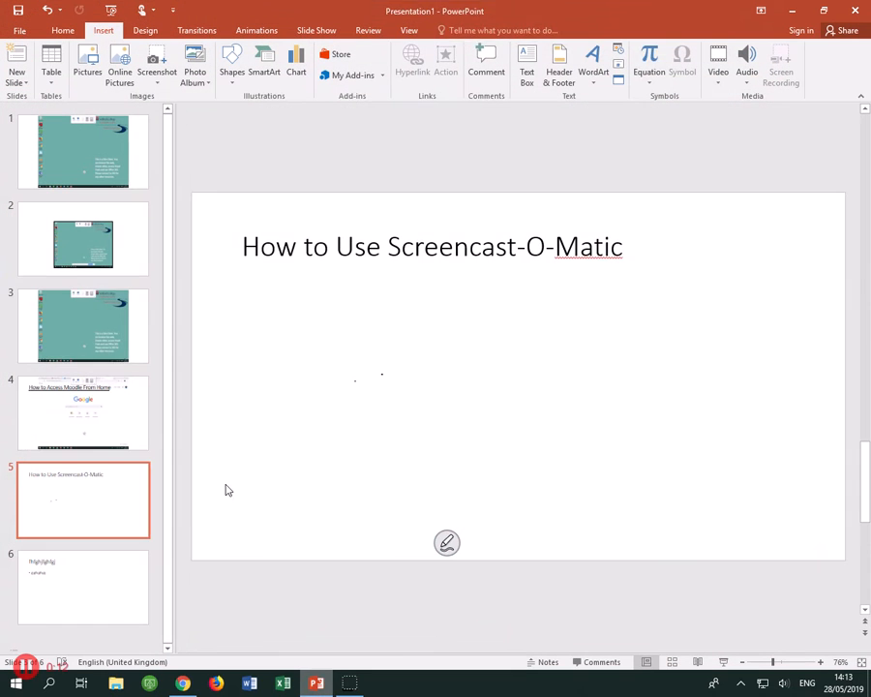
{"action": "left_click", "coordinate": [71, 297]}
{"action": "left_click", "coordinate": [76, 453]}
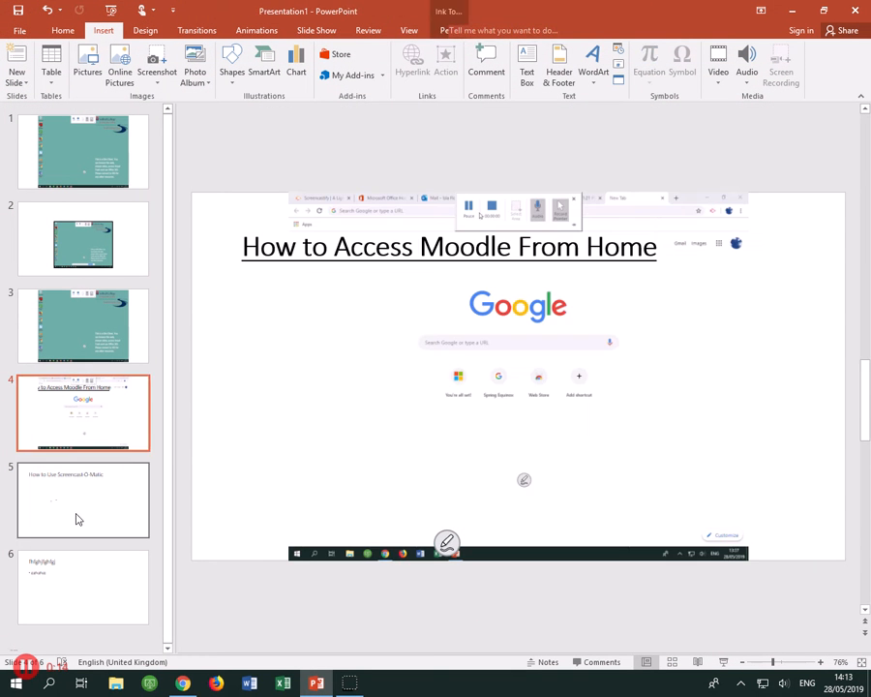
{"action": "left_click", "coordinate": [77, 517]}
{"action": "left_click", "coordinate": [82, 582]}
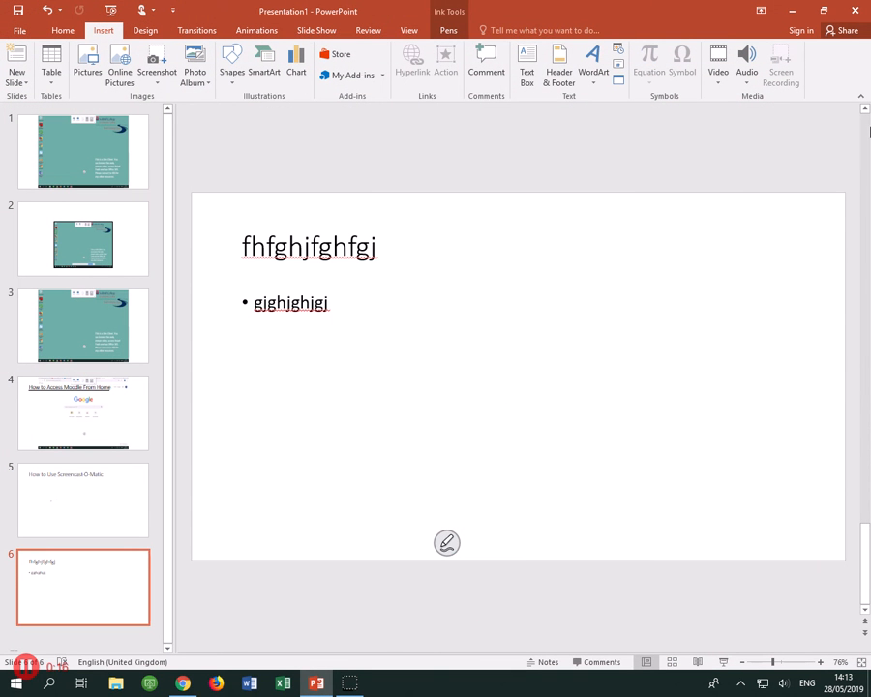
{"action": "left_click", "coordinate": [791, 12]}
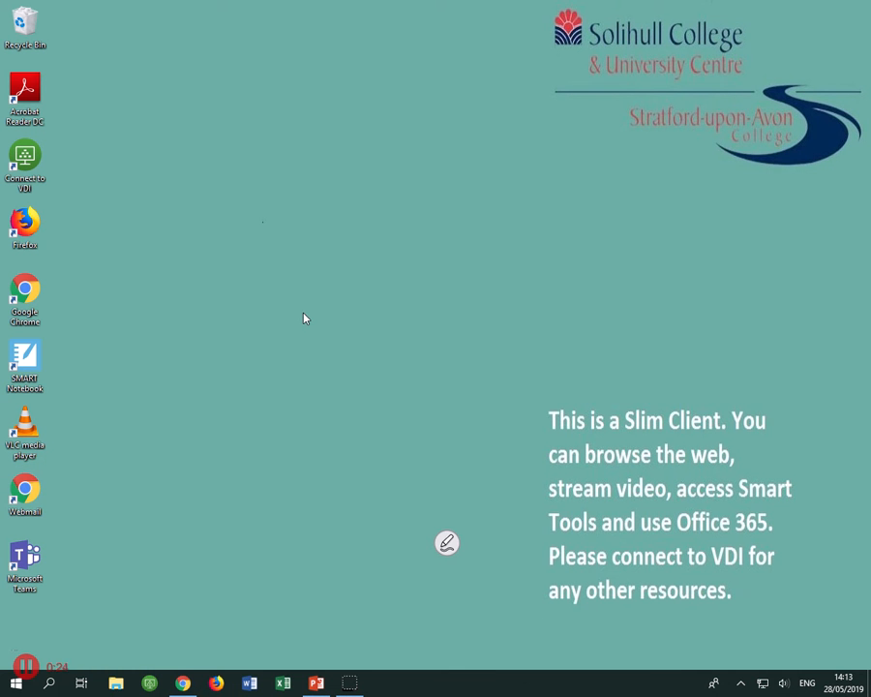
Pause and finish the recording, and open it for editing while declining the upgrade offer
{"action": "left_click", "coordinate": [27, 671]}
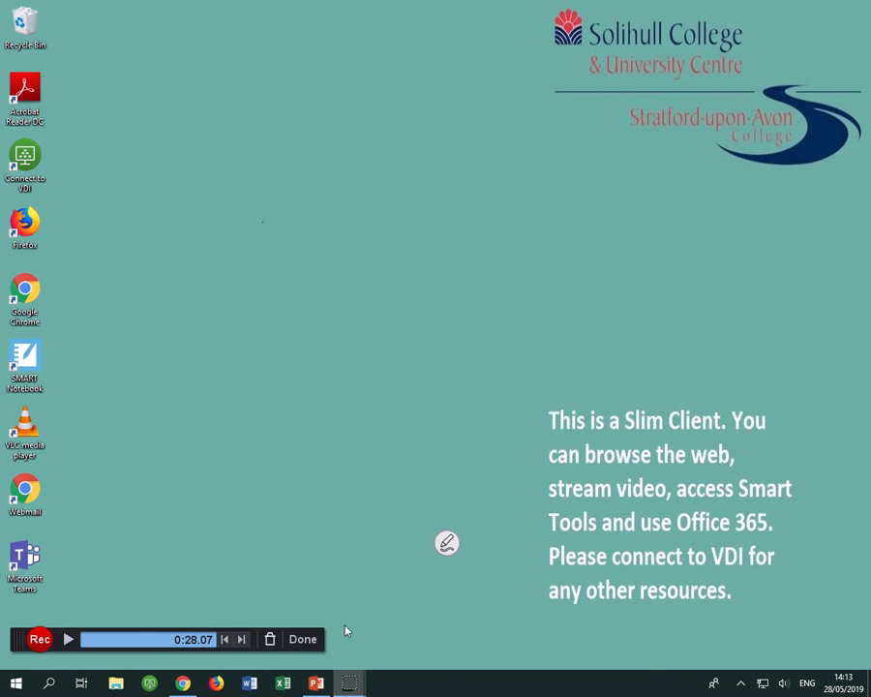
{"action": "left_click", "coordinate": [304, 641]}
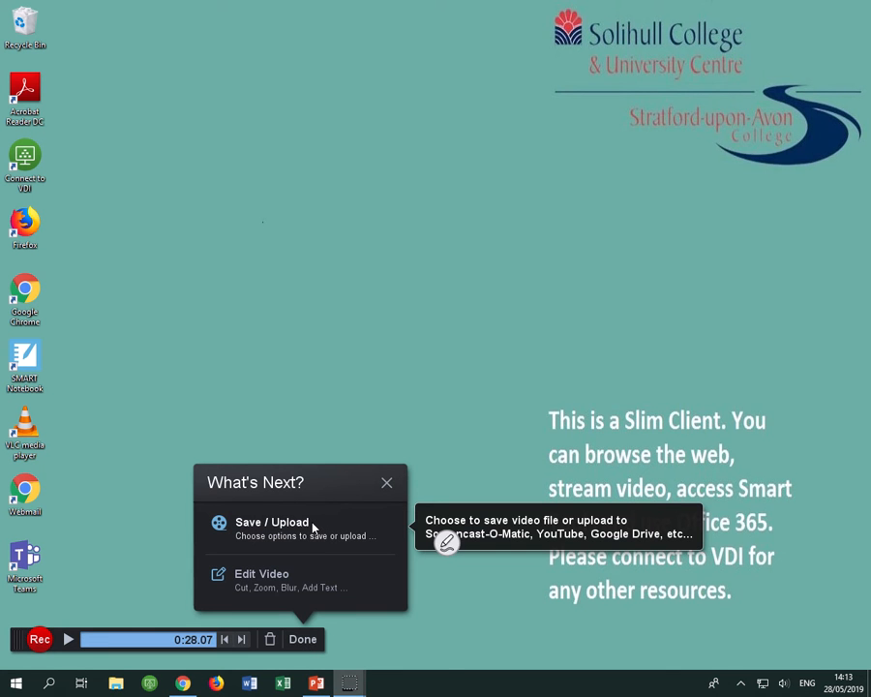
{"action": "left_click", "coordinate": [281, 578]}
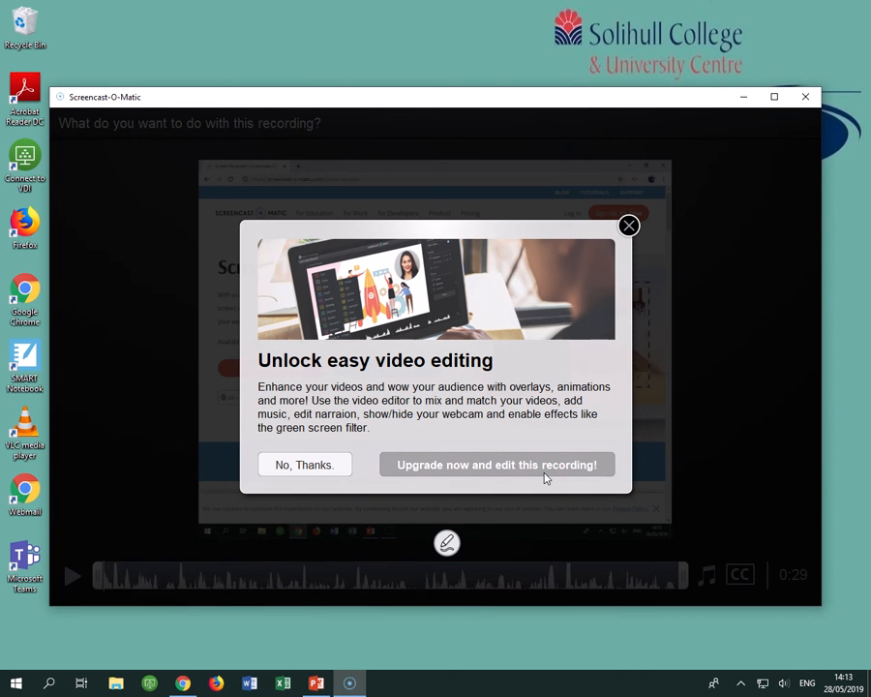
{"action": "left_click", "coordinate": [325, 466]}
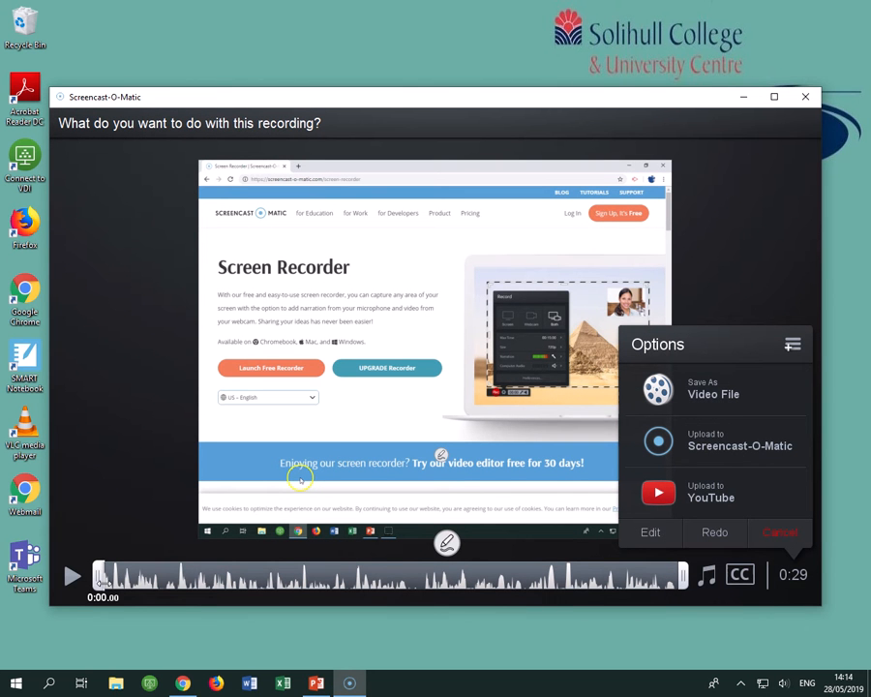
Trim the recording to start at about 0:00.96 and cut its end so the clip lasts about 23 seconds
{"action": "left_click_drag", "start_coordinate": [99, 579], "coordinate": [117, 579]}
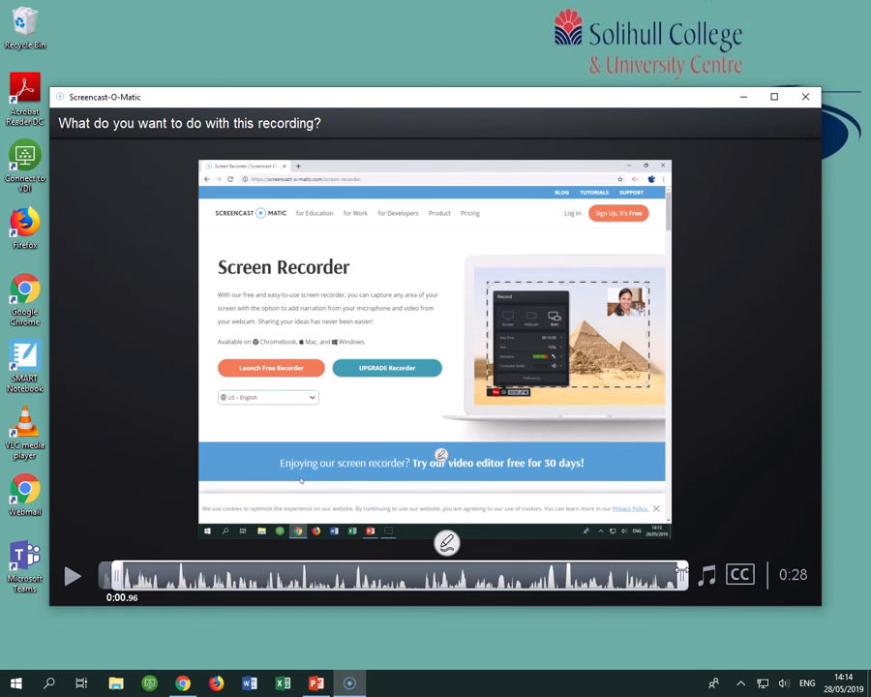
{"action": "left_click_drag", "start_coordinate": [681, 574], "coordinate": [580, 575]}
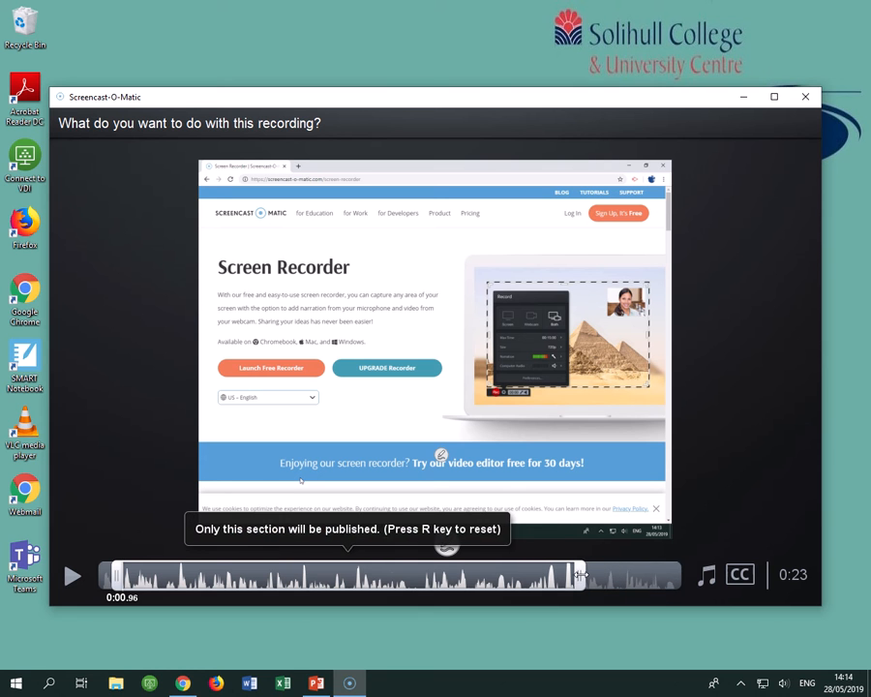
Preview the Chill stock music track for the recording and stop its playback
{"action": "left_click", "coordinate": [709, 578]}
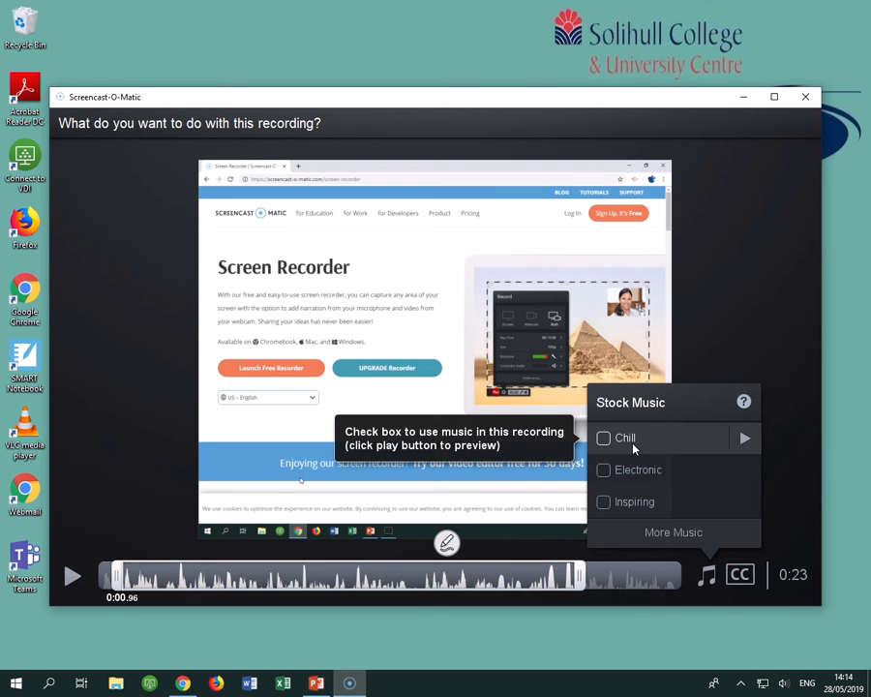
{"action": "left_click", "coordinate": [745, 439]}
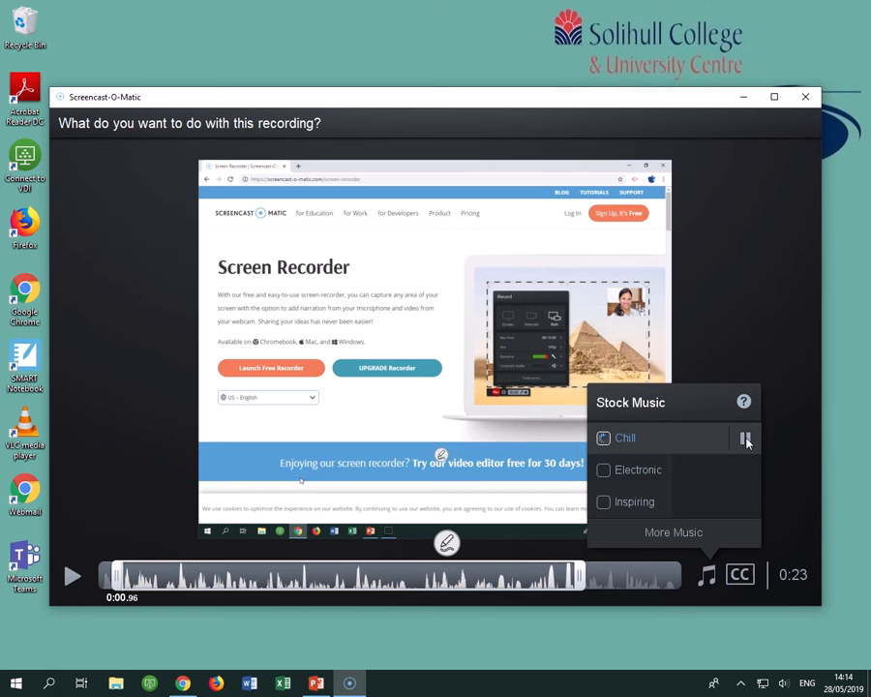
{"action": "left_click", "coordinate": [745, 439]}
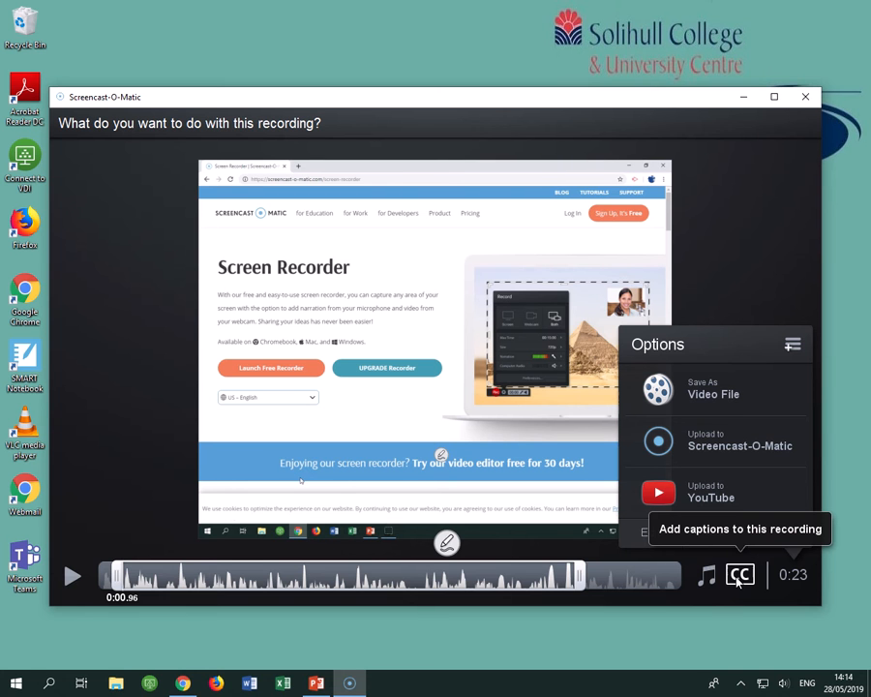
Choose to save the recording as a video file and name it "test video"
{"action": "left_click", "coordinate": [682, 392]}
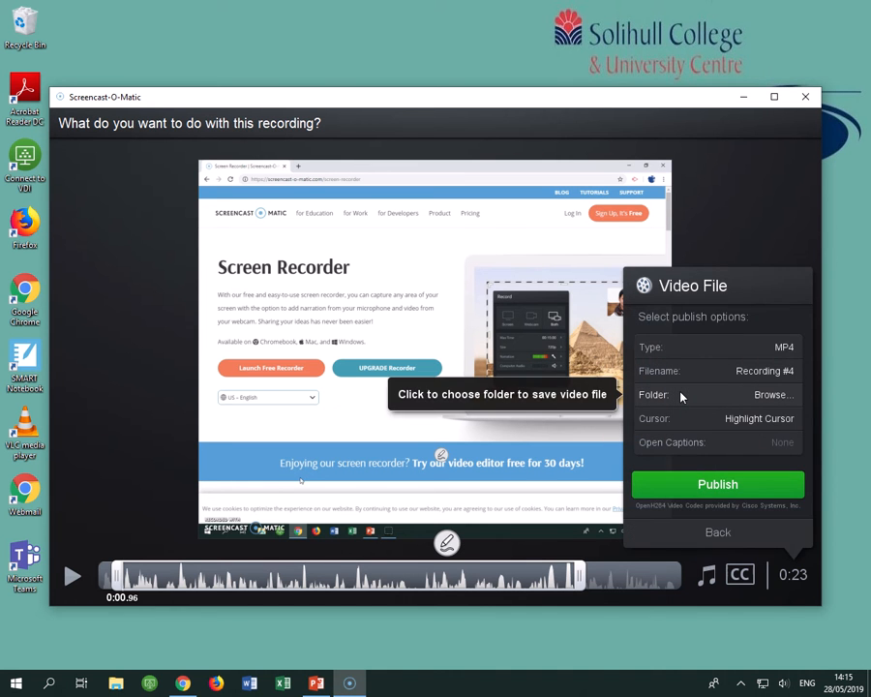
{"action": "left_click", "coordinate": [748, 377]}
{"action": "key", "text": "BackSpace"}
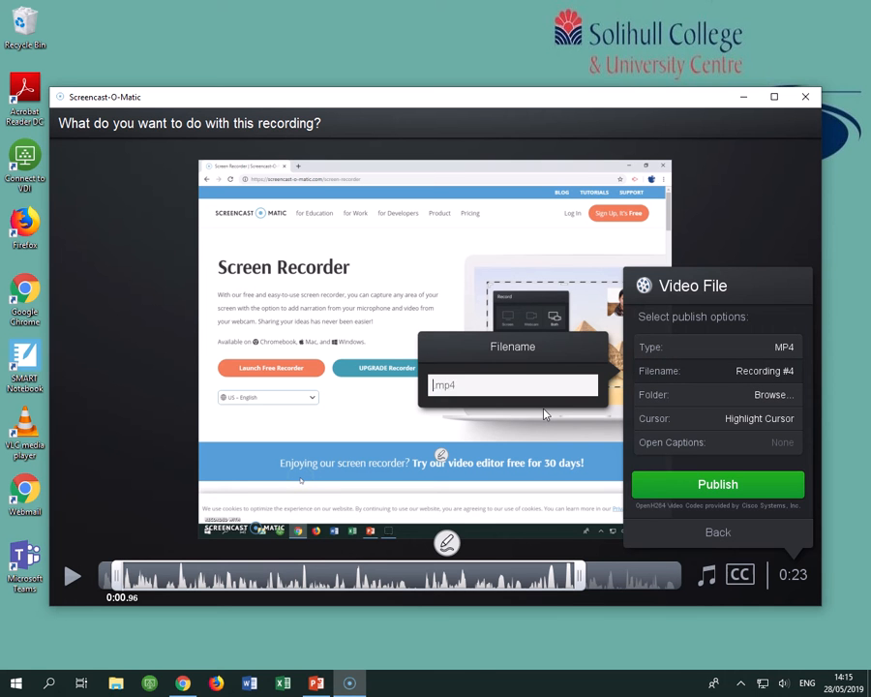
{"action": "type", "text": "test video"}
{"action": "key", "text": "Return"}
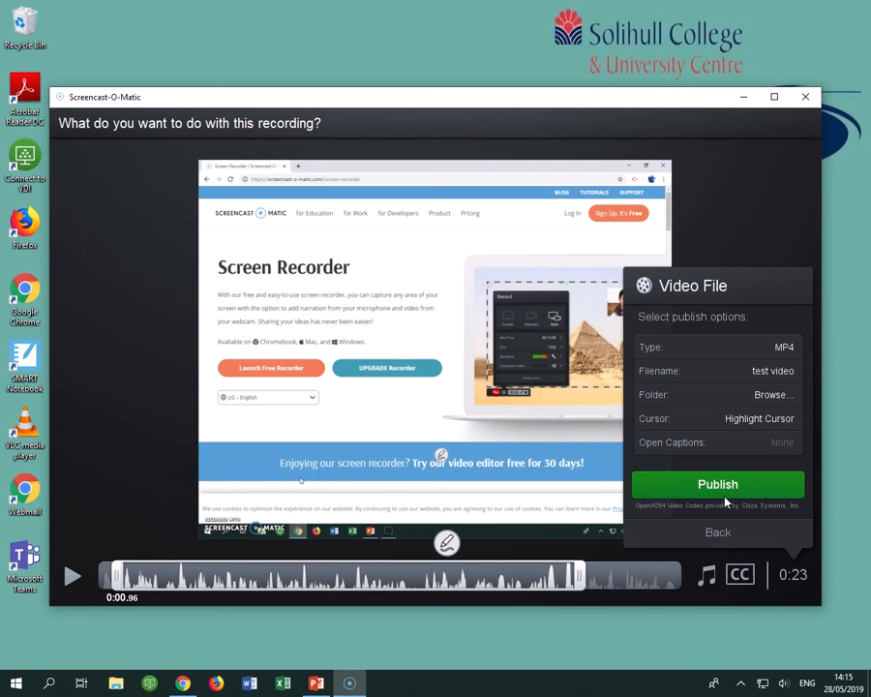
Choose the "1 Experiments" folder on the H: drive as the save location for the video file
{"action": "left_click", "coordinate": [729, 486]}
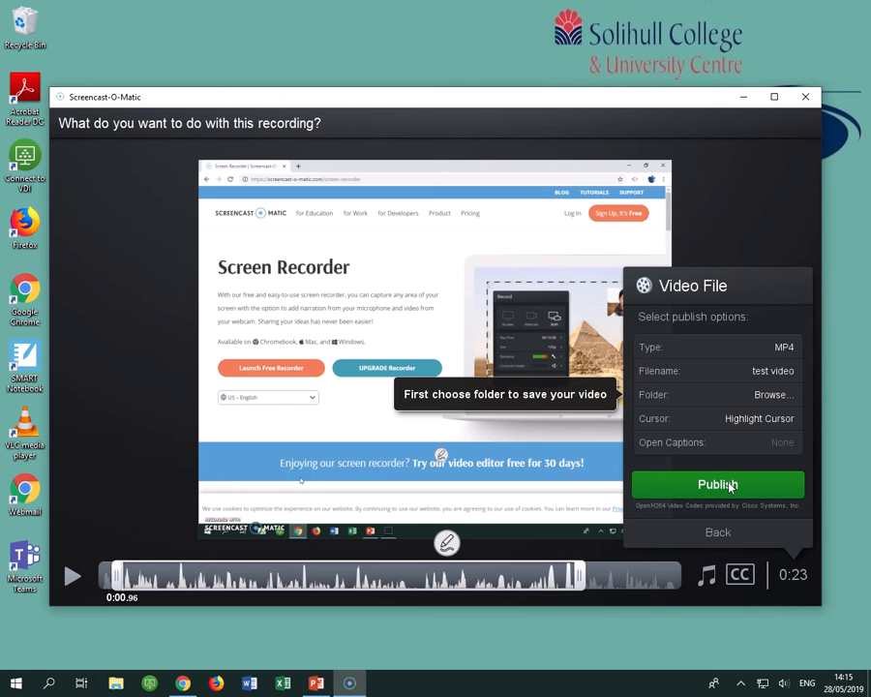
{"action": "left_click", "coordinate": [735, 400]}
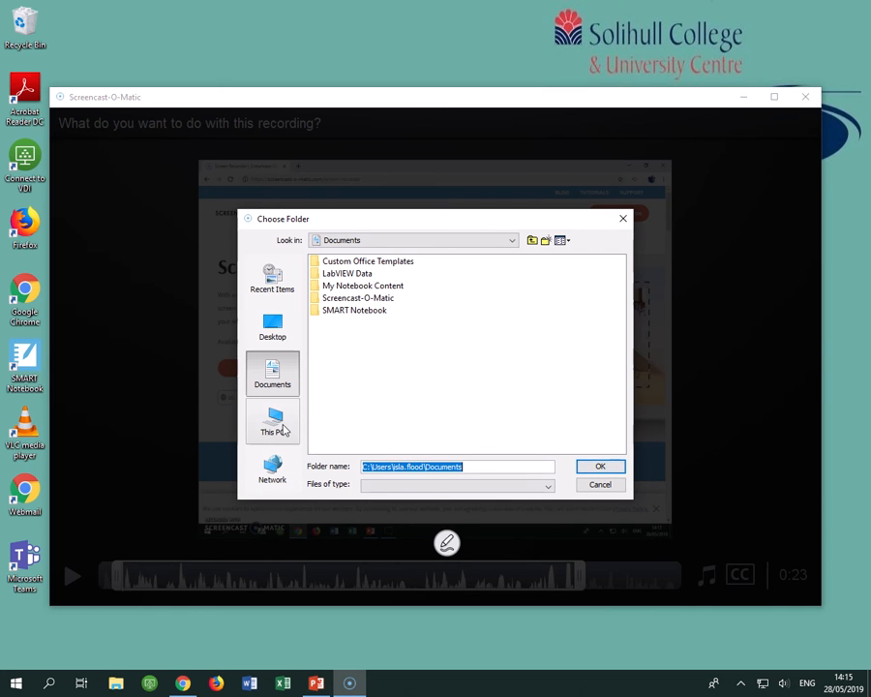
{"action": "left_click", "coordinate": [280, 430]}
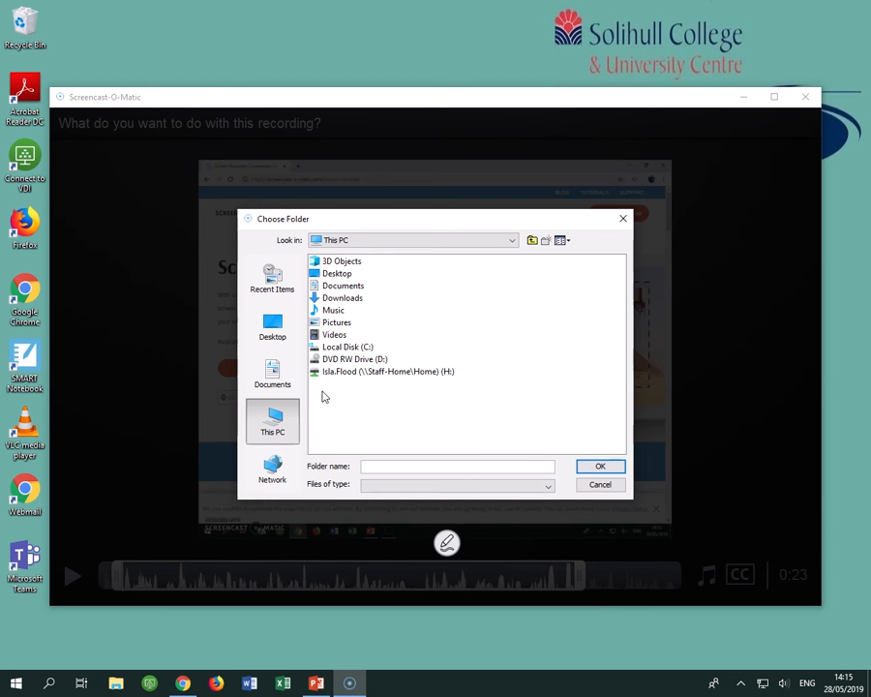
{"action": "double_click", "coordinate": [352, 373]}
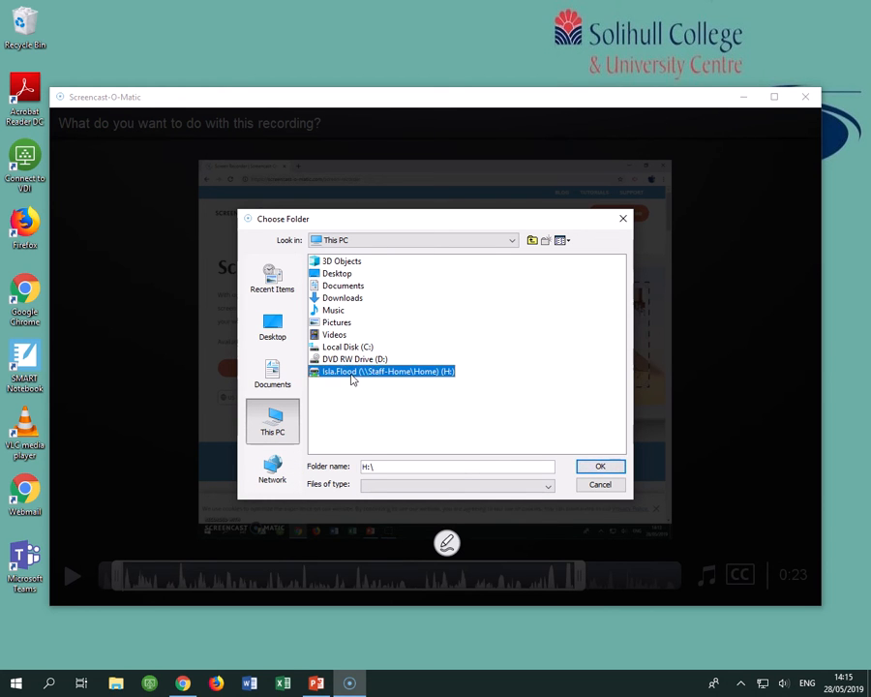
{"action": "double_click", "coordinate": [356, 287]}
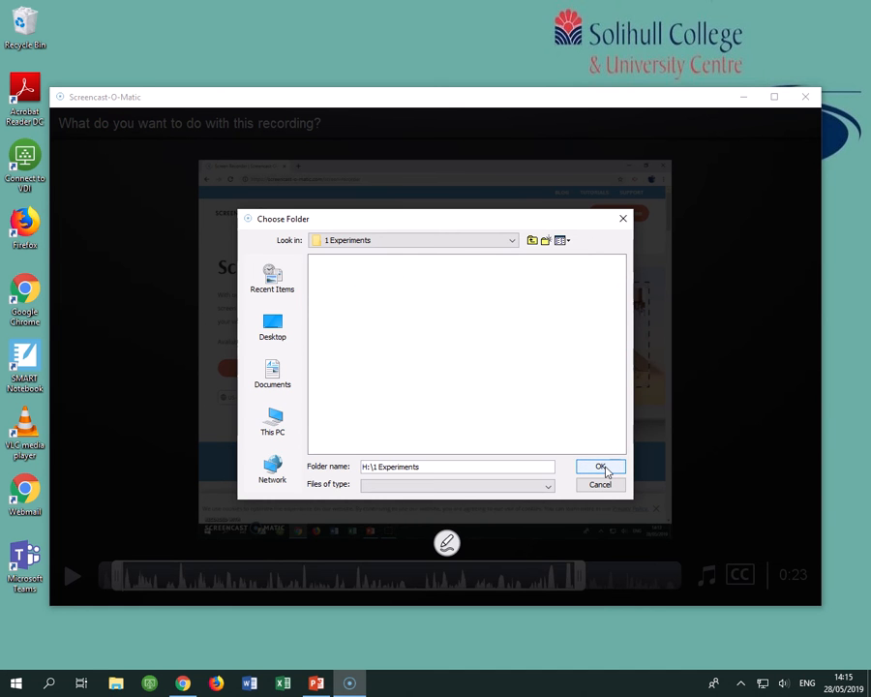
{"action": "left_click", "coordinate": [602, 467]}
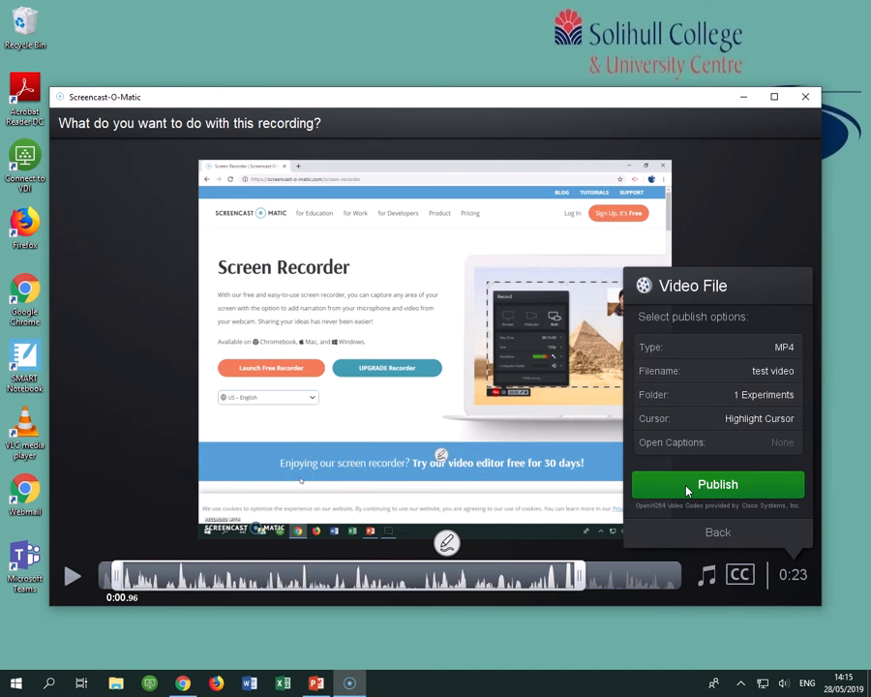
Publish the recording as an MP4 file, finish the publishing dialog and close the upgrade offer page
{"action": "left_click", "coordinate": [687, 486]}
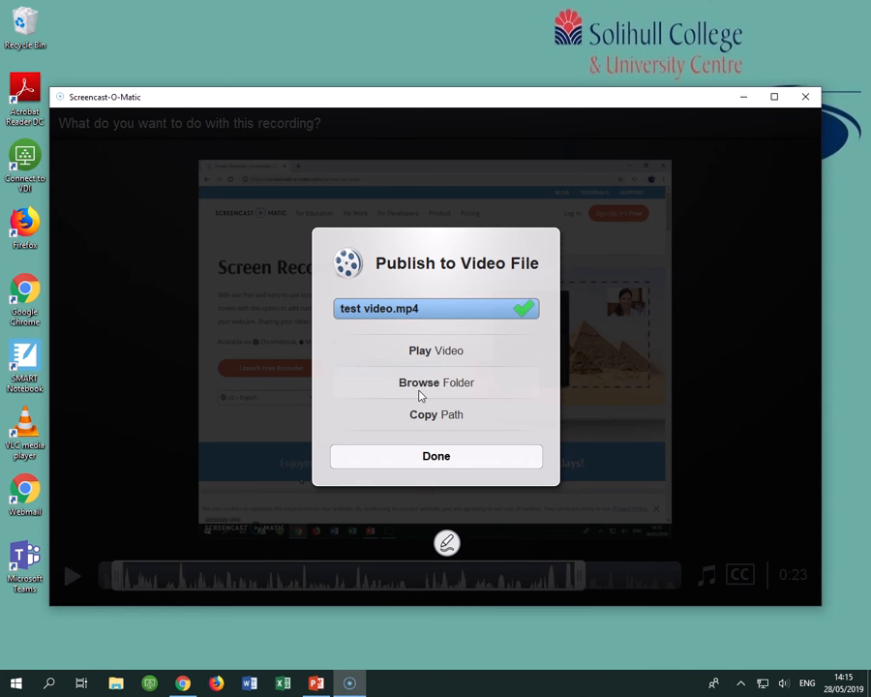
{"action": "left_click", "coordinate": [436, 459]}
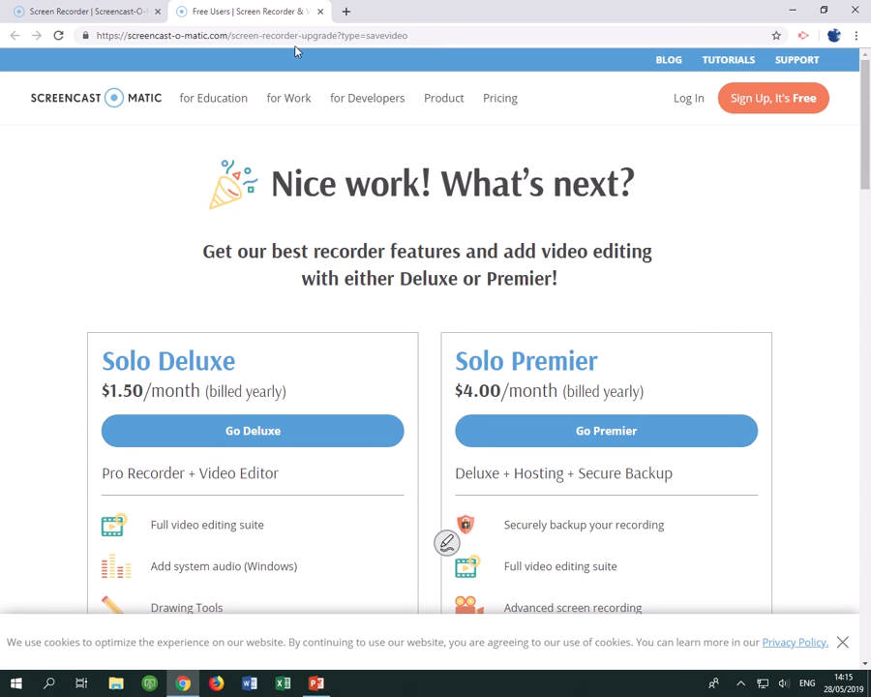
{"action": "left_click", "coordinate": [321, 11]}
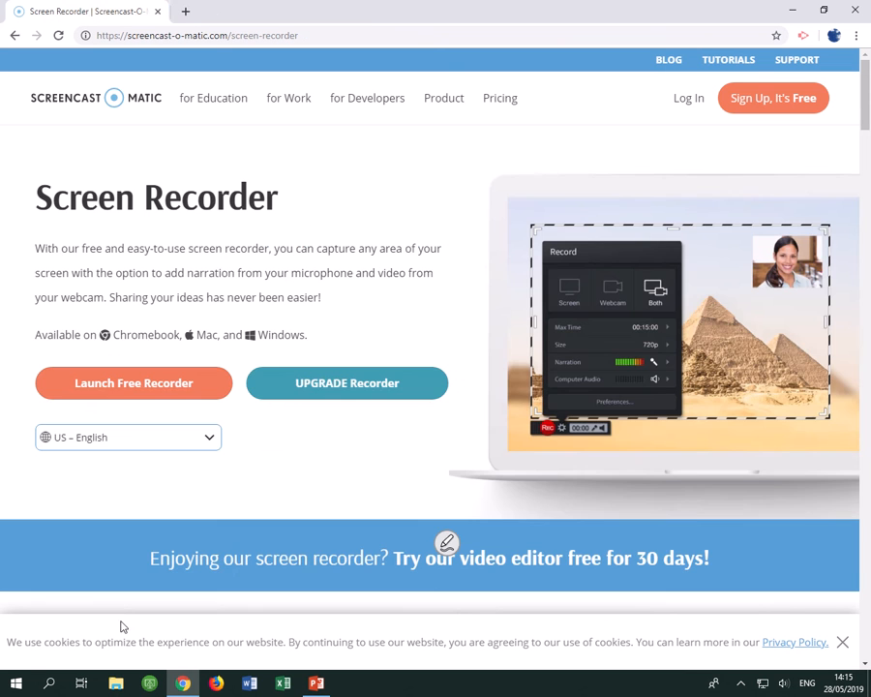
Play the published "test video" from the "1 Experiments" folder in File Explorer, then close the player and the folder window
{"action": "left_click", "coordinate": [116, 684]}
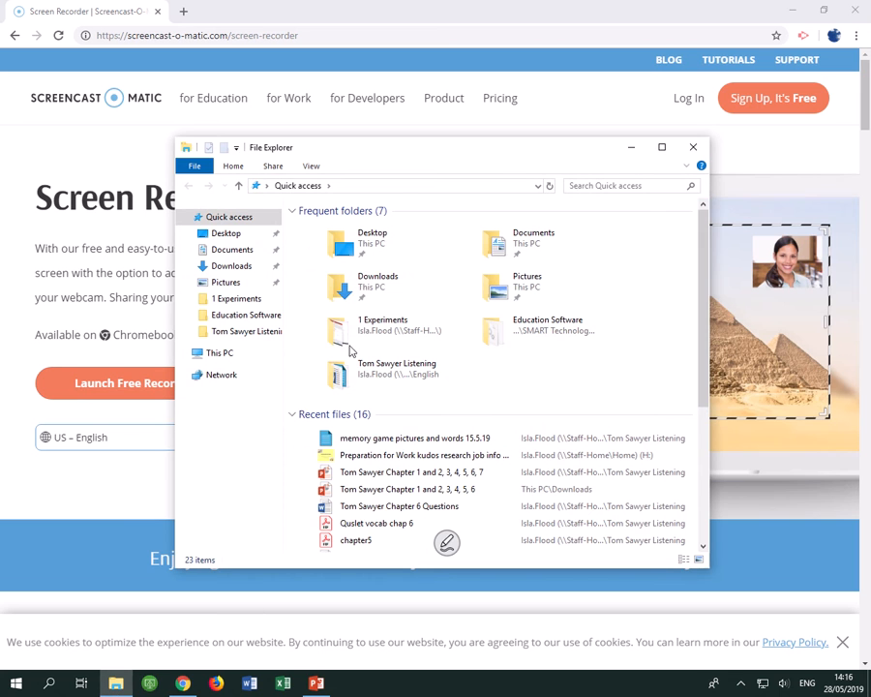
{"action": "double_click", "coordinate": [368, 329]}
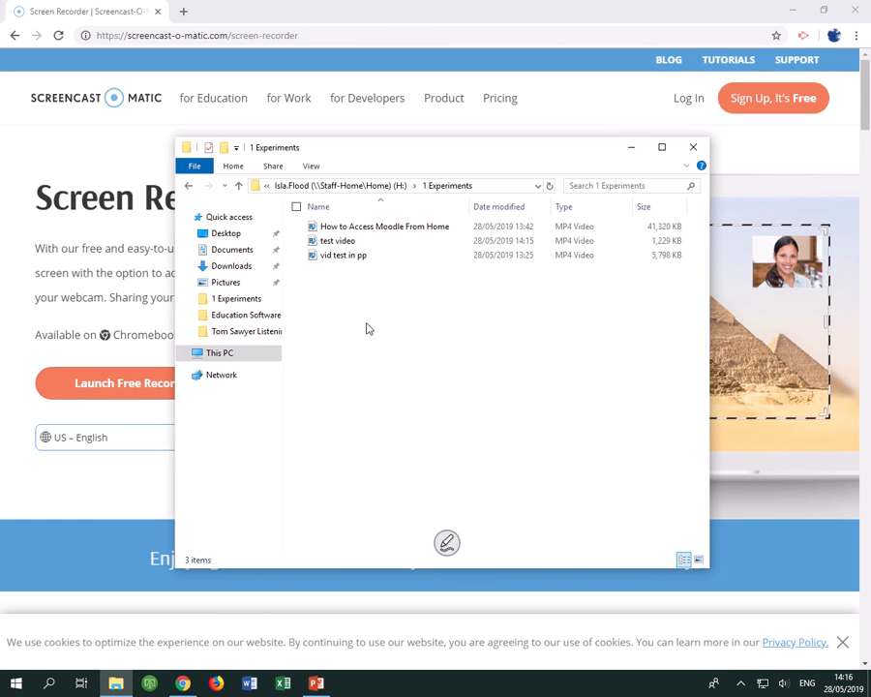
{"action": "double_click", "coordinate": [339, 241]}
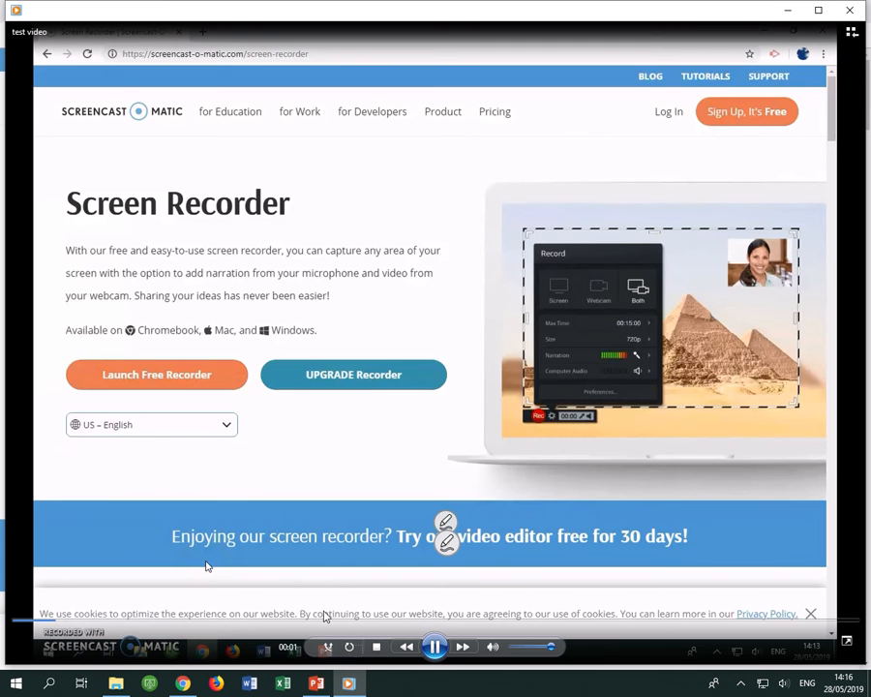
{"action": "left_click", "coordinate": [434, 649]}
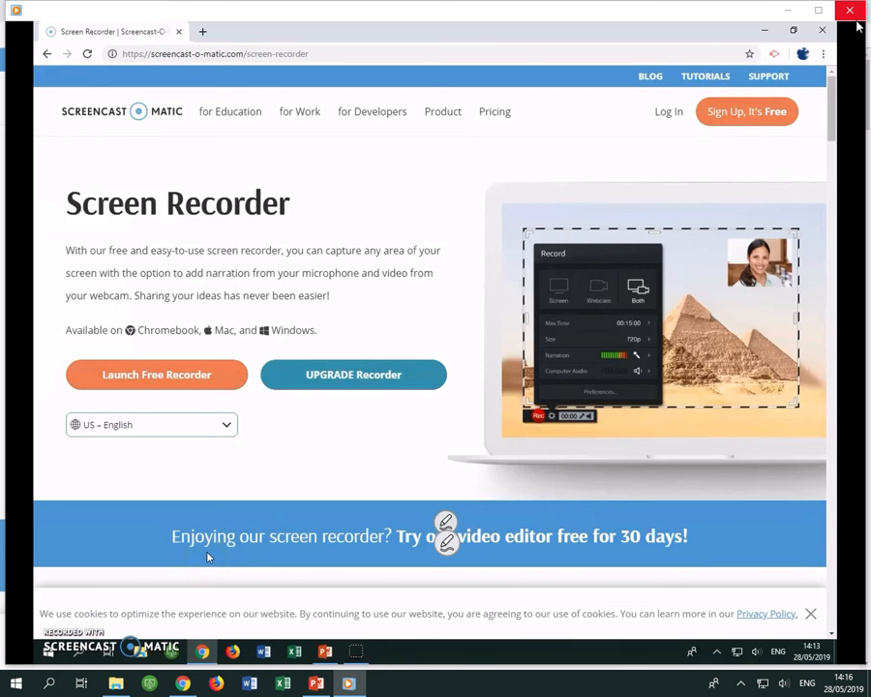
{"action": "left_click", "coordinate": [852, 12]}
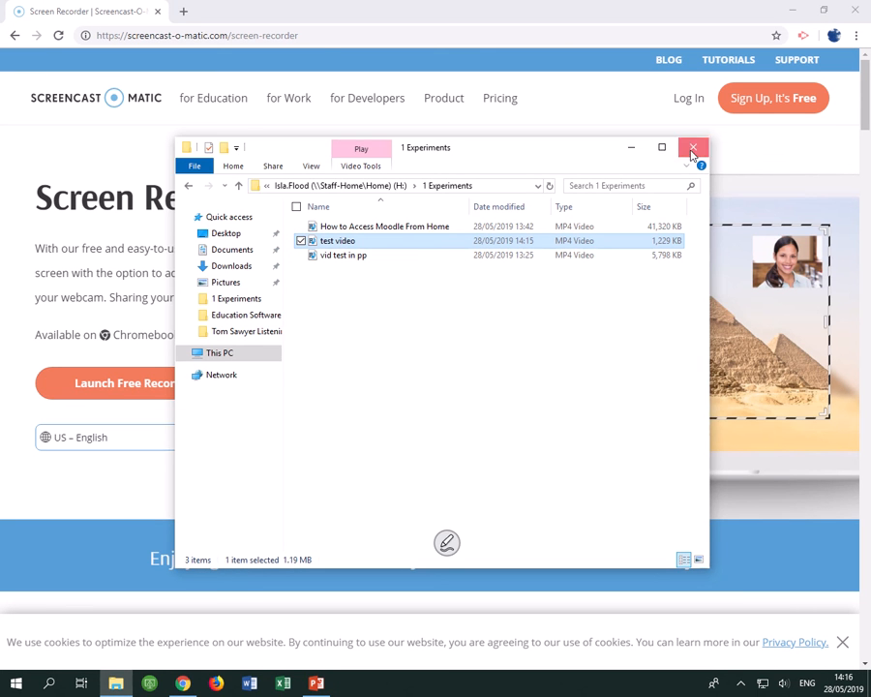
{"action": "left_click", "coordinate": [693, 149]}
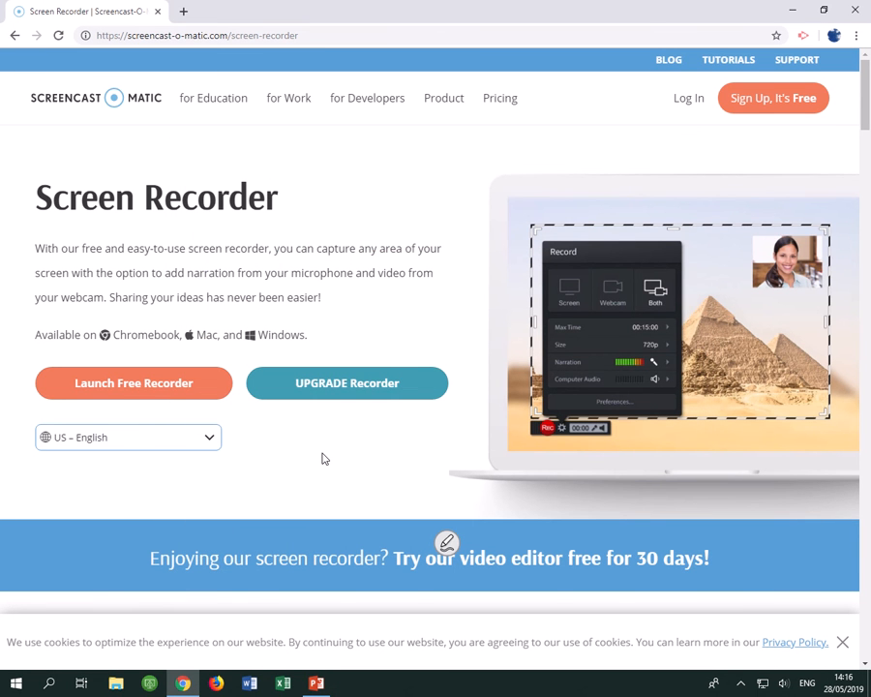